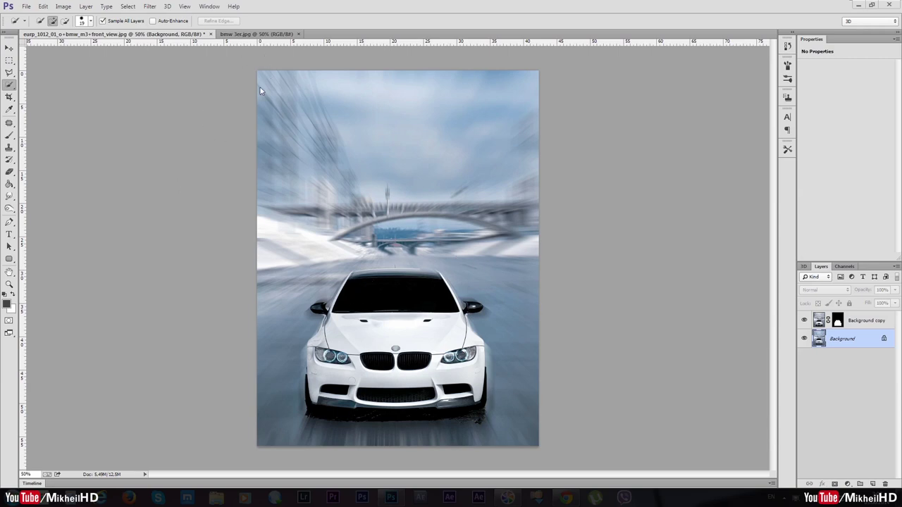
Compare both document tabs, then close the blurred version without saving, leaving bmw 3er.jpg open
left_click(278, 34)
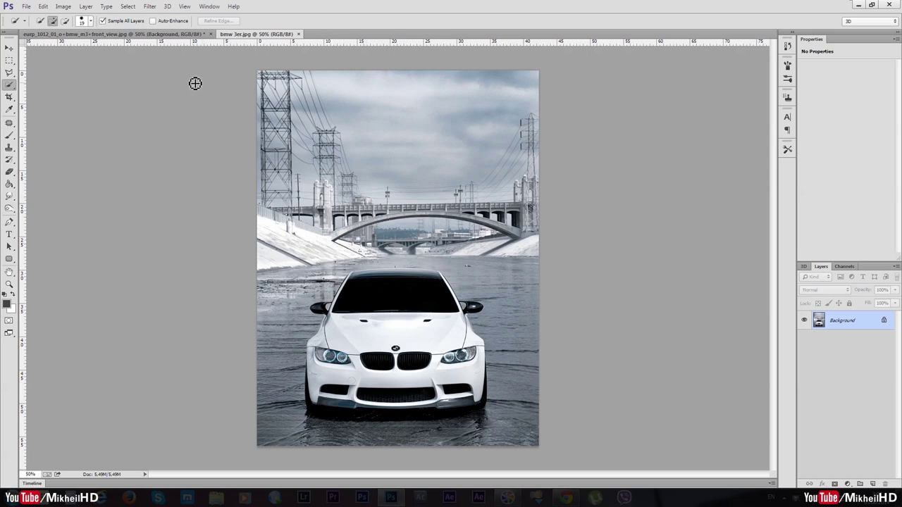
left_click(172, 34)
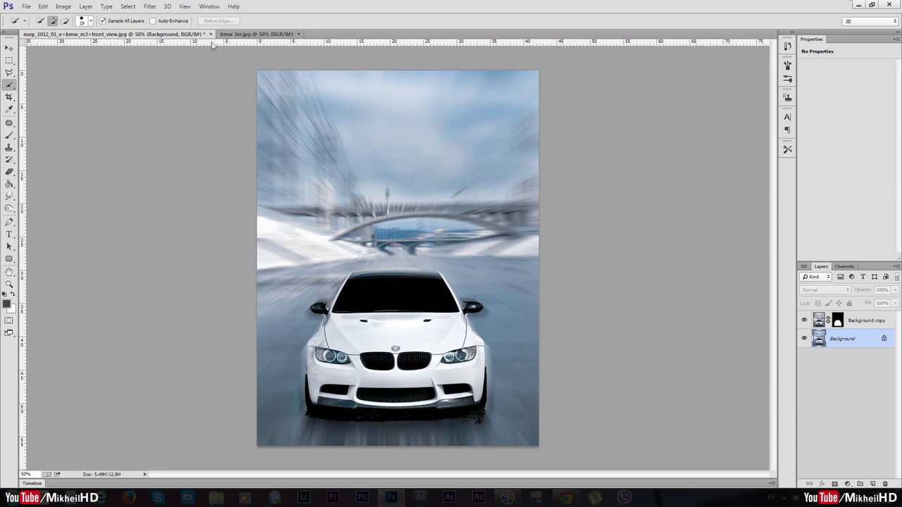
left_click(210, 35)
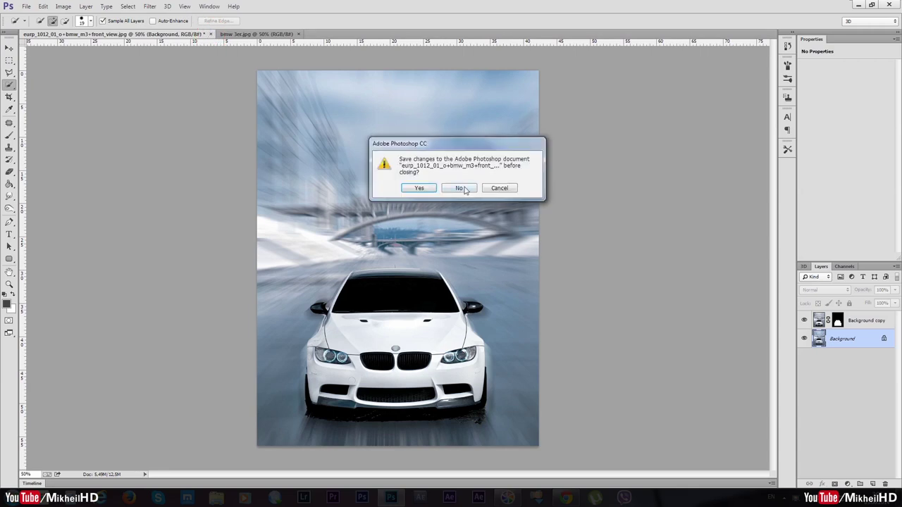
left_click(460, 188)
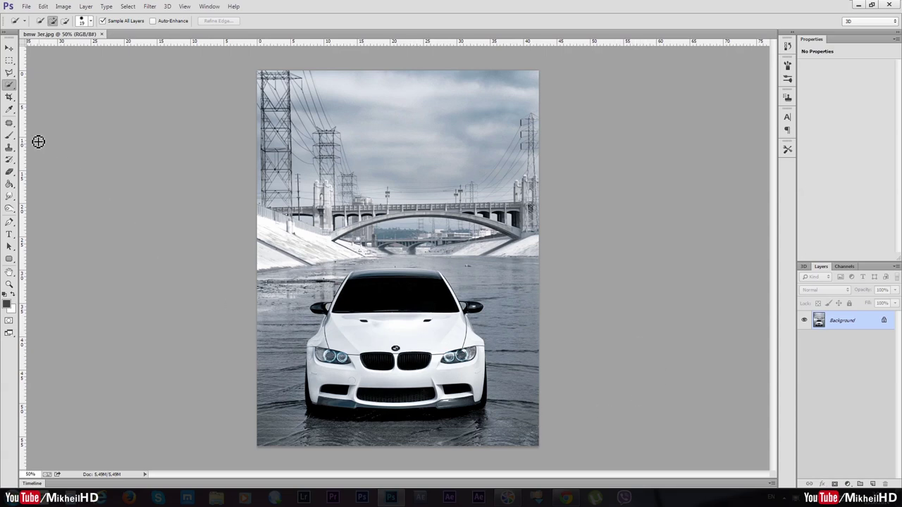
Paint a Quick Selection over the white BMW and Alt-subtract the wet ground beneath it
right_click(9, 85)
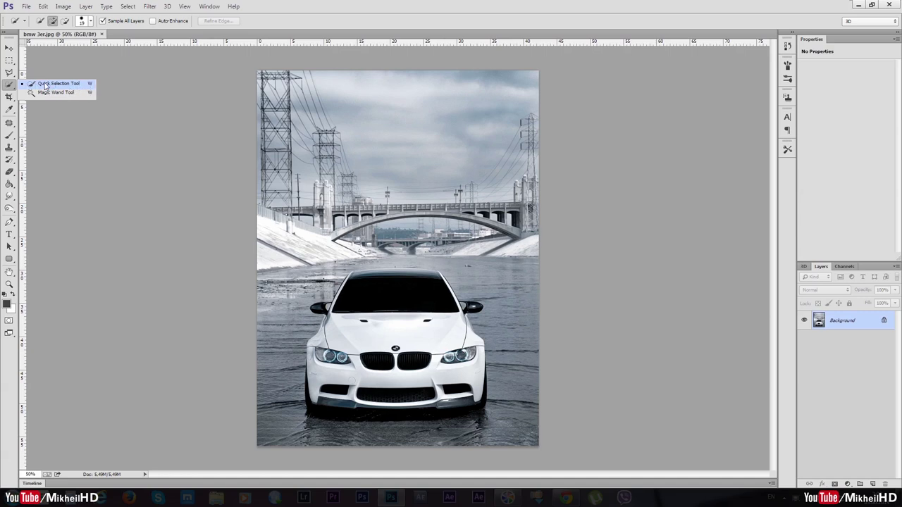
left_click(57, 84)
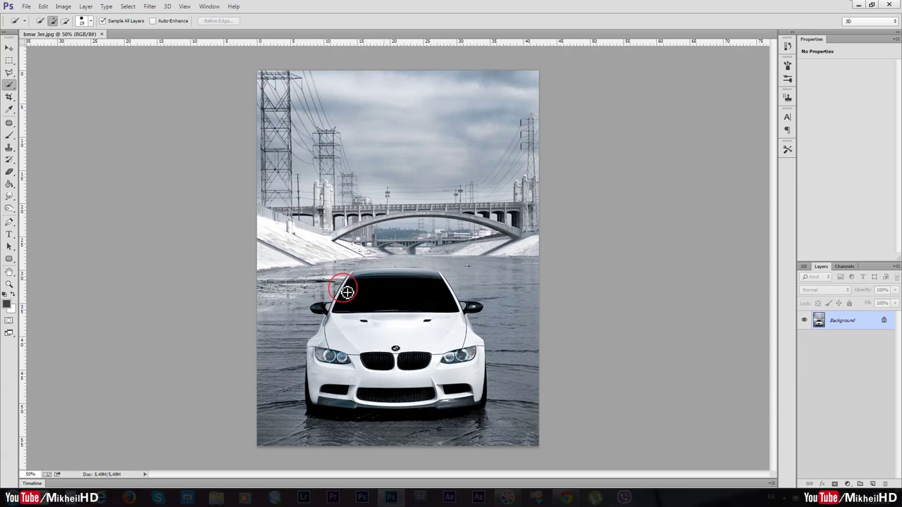
mouse_move(344, 333)
left_mouse_down()
mouse_move(326, 416)
mouse_move(478, 413)
mouse_move(469, 352)
mouse_move(394, 396)
mouse_move(468, 393)
mouse_move(465, 403)
mouse_move(452, 313)
mouse_move(429, 276)
mouse_move(367, 277)
mouse_move(334, 323)
mouse_move(323, 316)
mouse_move(332, 318)
mouse_move(318, 345)
mouse_move(344, 358)
mouse_move(446, 356)
mouse_move(464, 323)
mouse_move(428, 313)
mouse_move(427, 278)
mouse_move(372, 278)
mouse_move(346, 306)
mouse_move(357, 280)
mouse_move(341, 320)
left_mouse_up()
left_click_drag(346, 365, 363, 385)
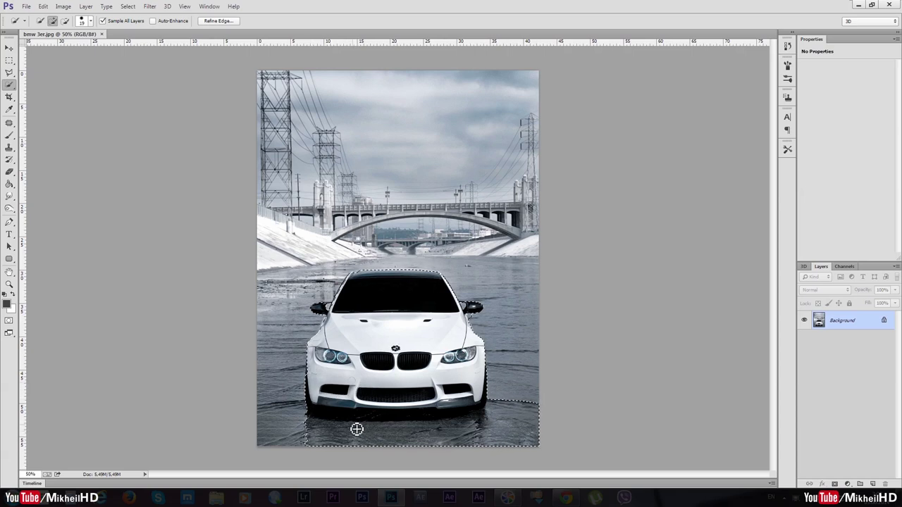
key("alt")
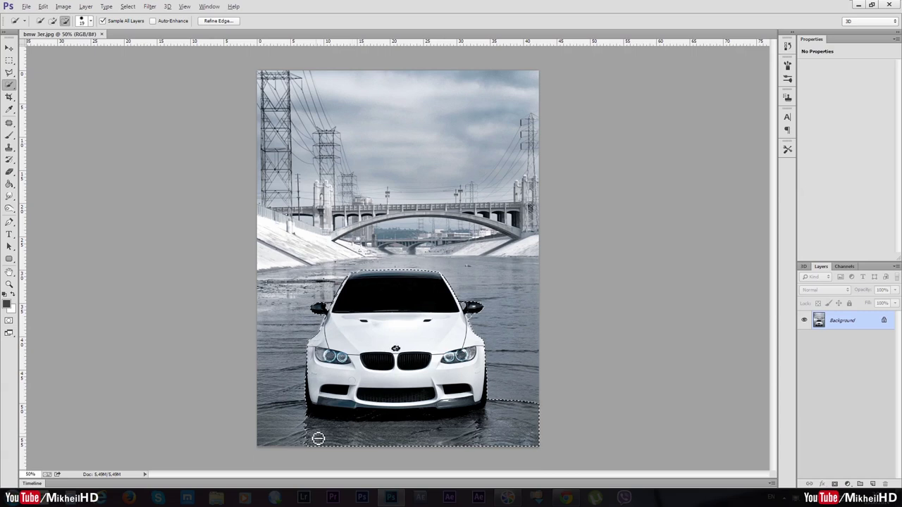
mouse_move(288, 440)
left_mouse_down()
mouse_move(392, 441)
mouse_move(500, 422)
mouse_move(459, 429)
left_mouse_up()
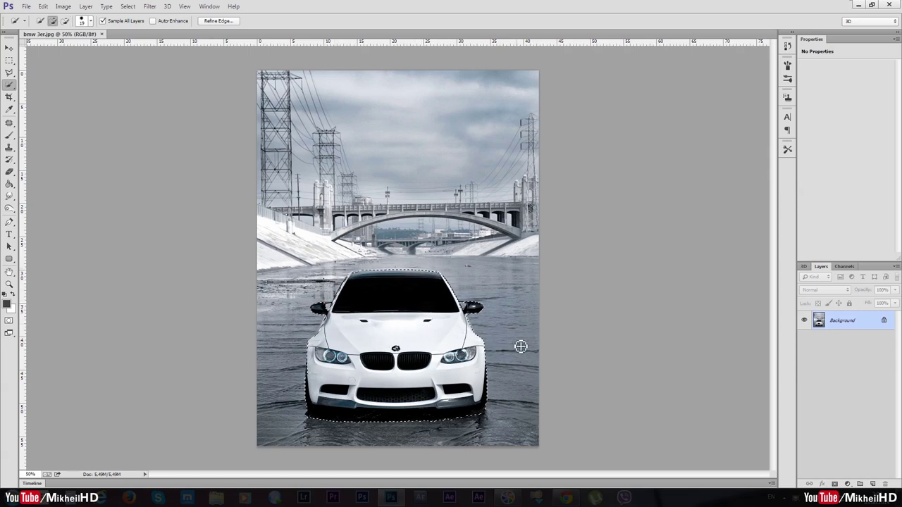
Refine the car's edges with Contrast 13 and Decontaminate Colors, output to New Layer with Layer Mask
left_click(224, 22)
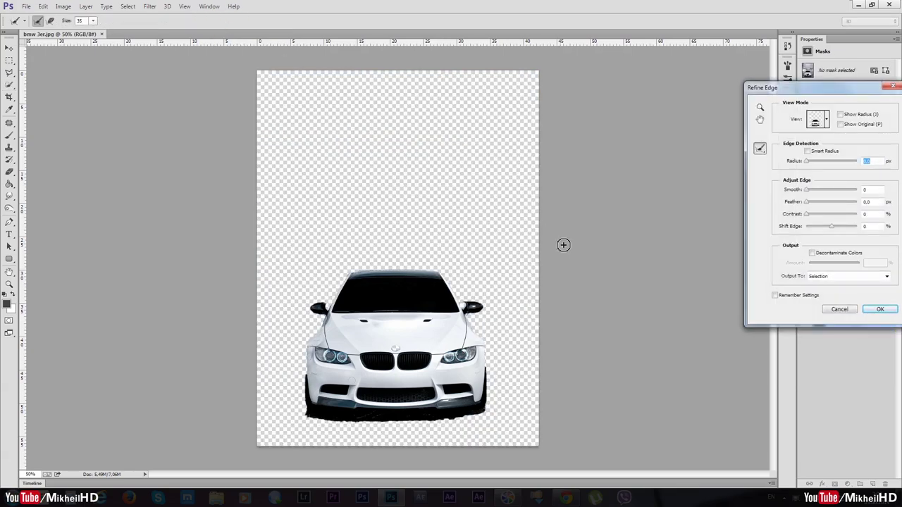
left_click_drag(839, 92, 661, 105)
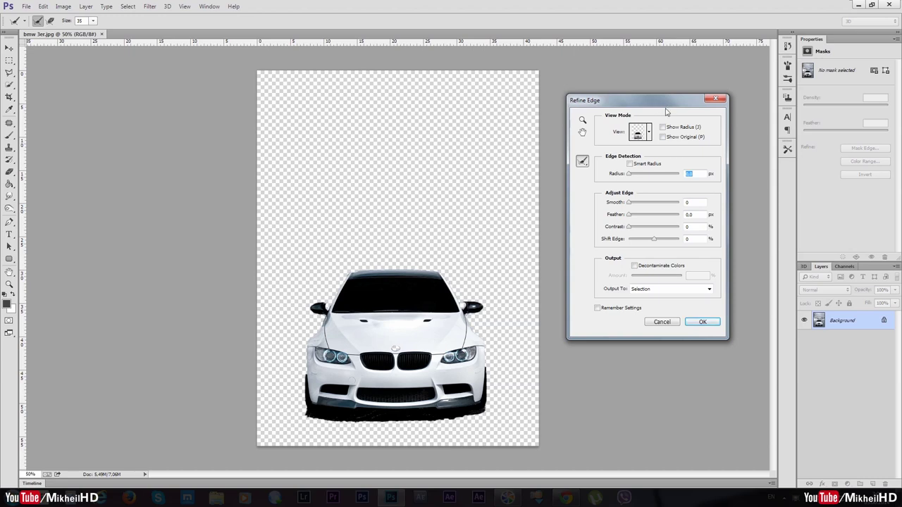
left_click_drag(661, 104, 666, 148)
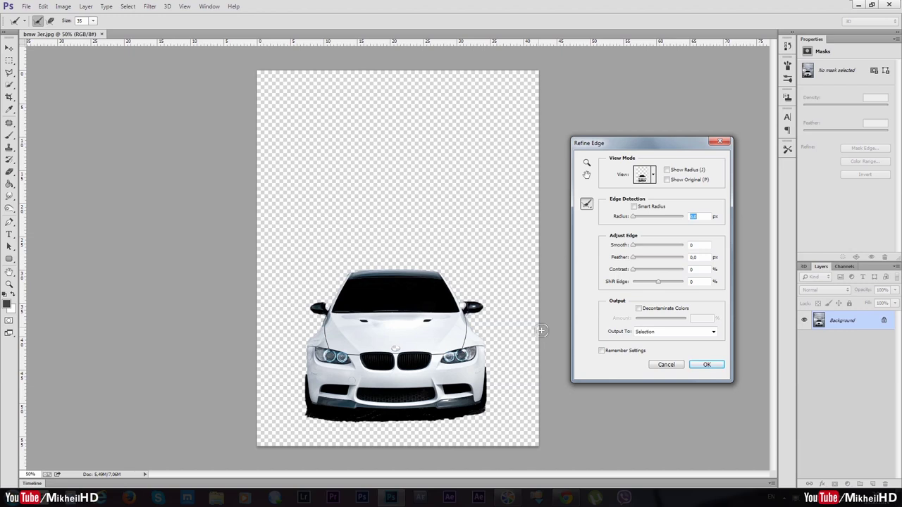
left_click(633, 269)
left_click(649, 310)
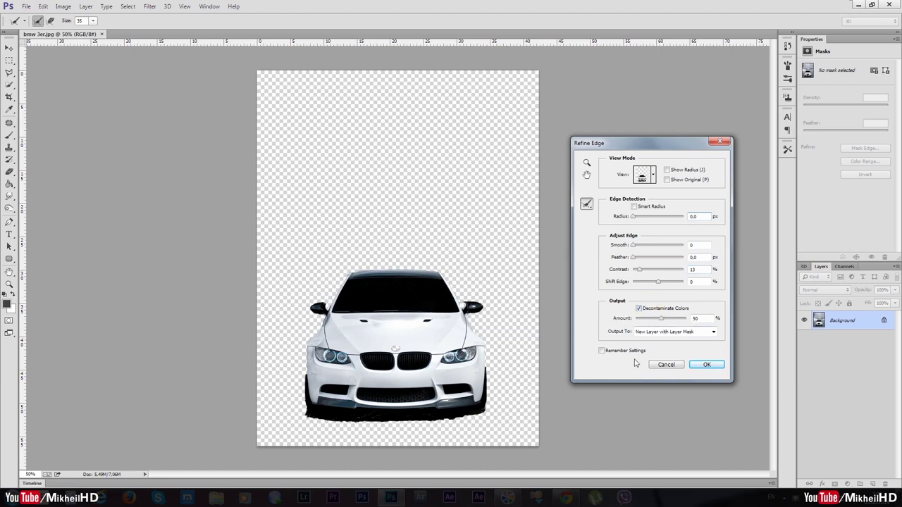
left_click(640, 310)
left_click(639, 311)
left_click(673, 333)
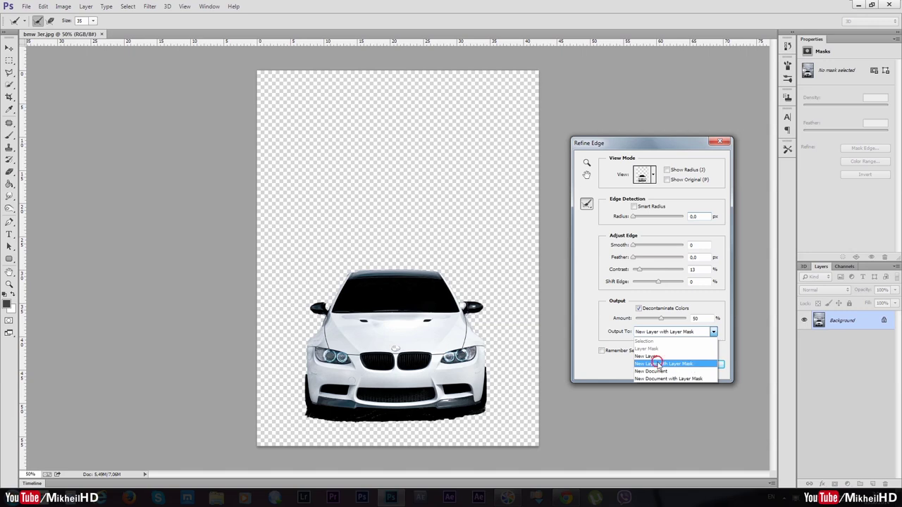
left_click(659, 365)
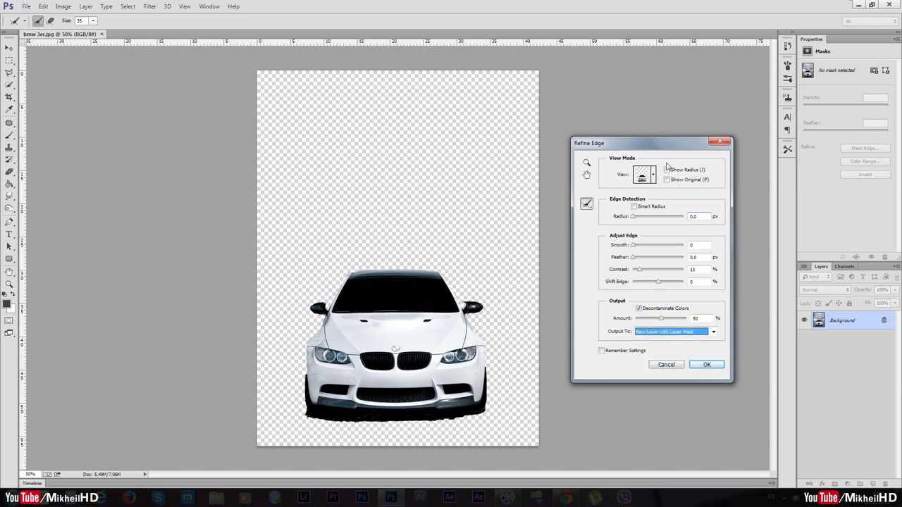
left_click_drag(673, 143, 682, 110)
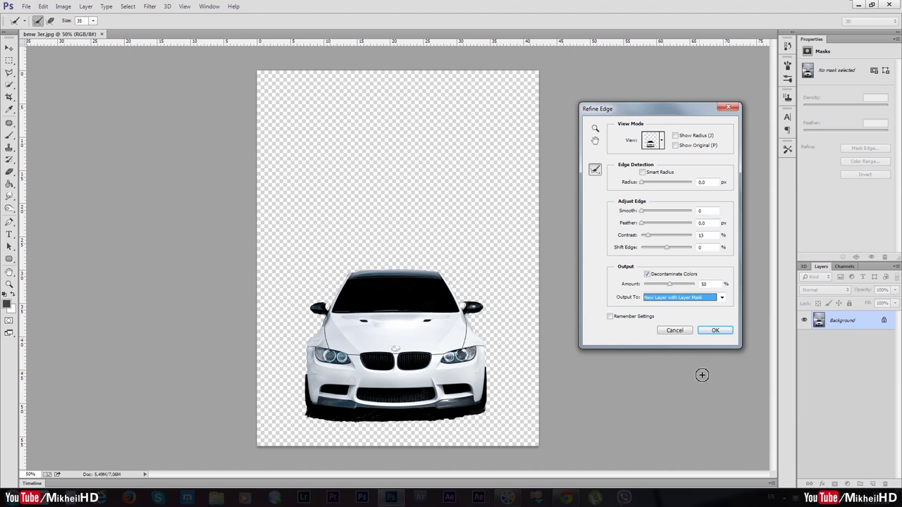
left_click(715, 332)
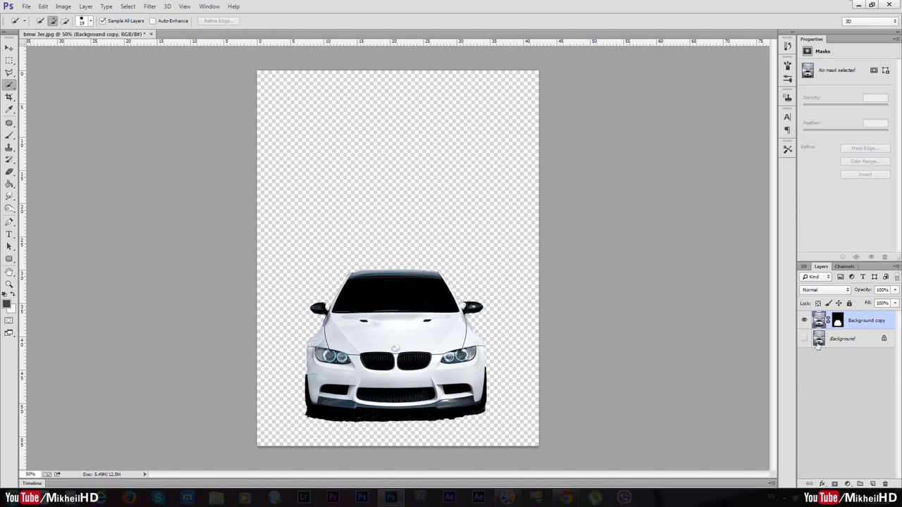
Make the Background layer visible beneath the car copy and select it for blurring
left_click(804, 339)
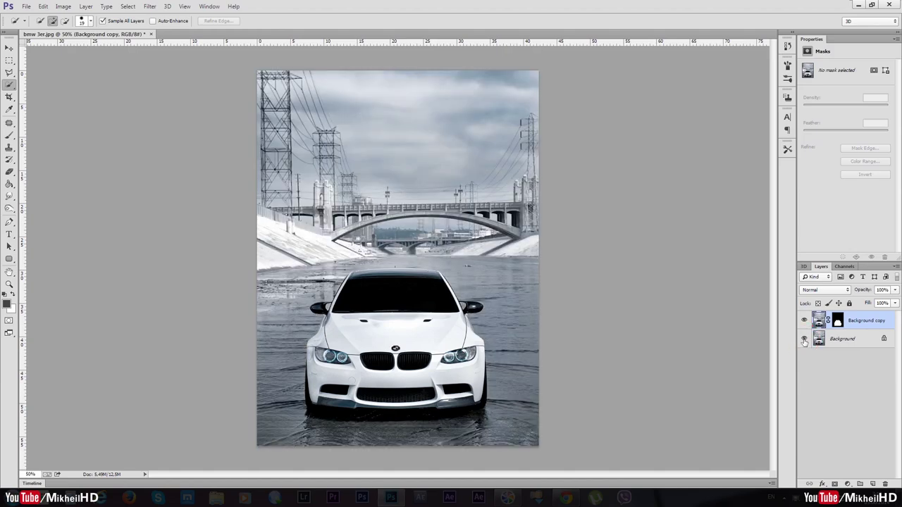
left_click(825, 341)
left_click(804, 339)
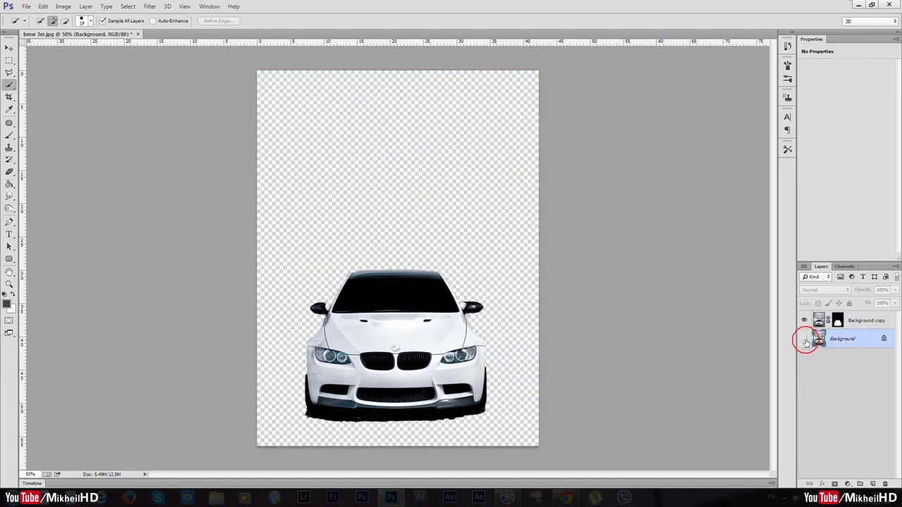
left_click(821, 321)
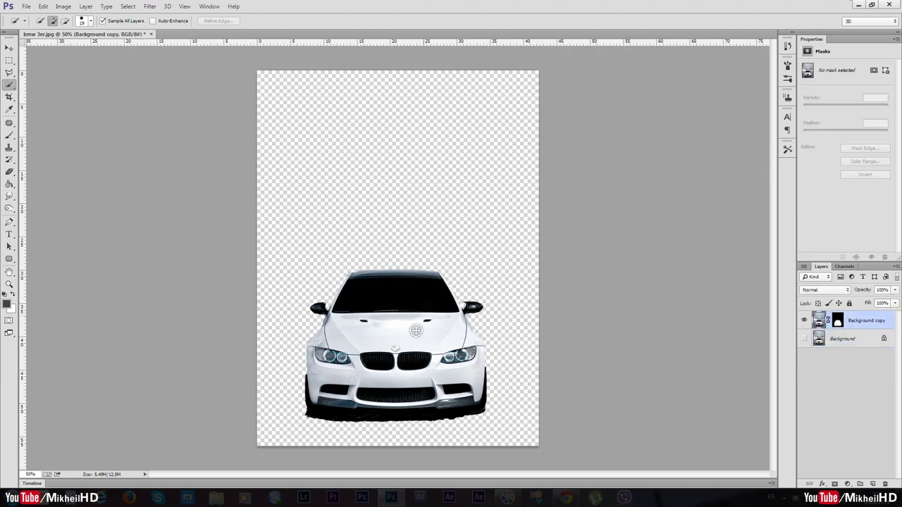
left_click(804, 339)
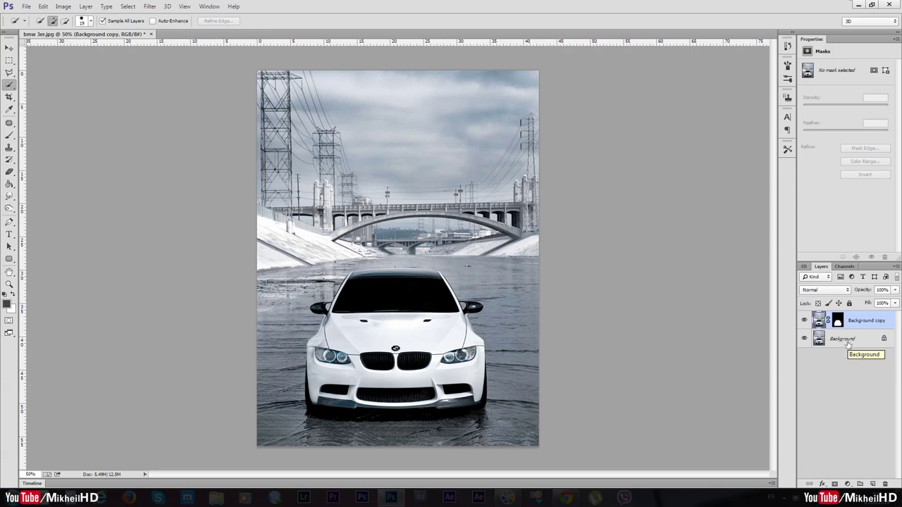
left_click(845, 341)
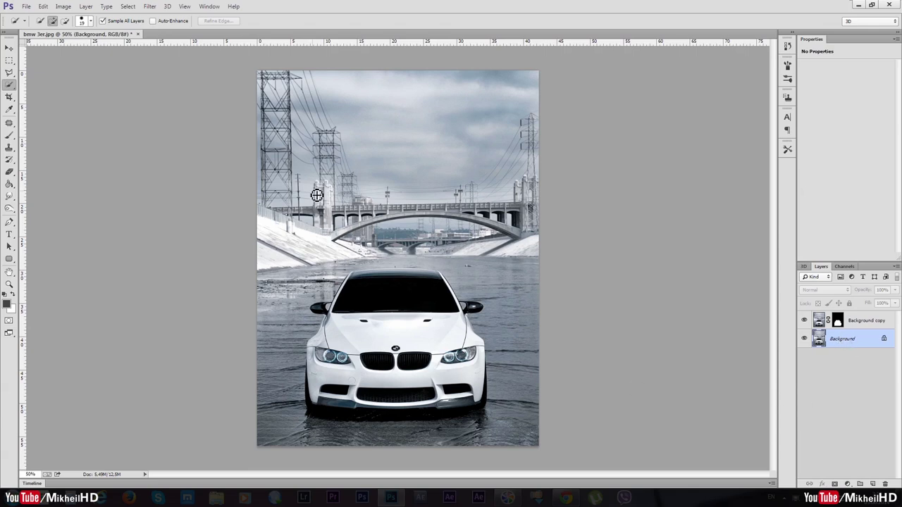
left_click(151, 7)
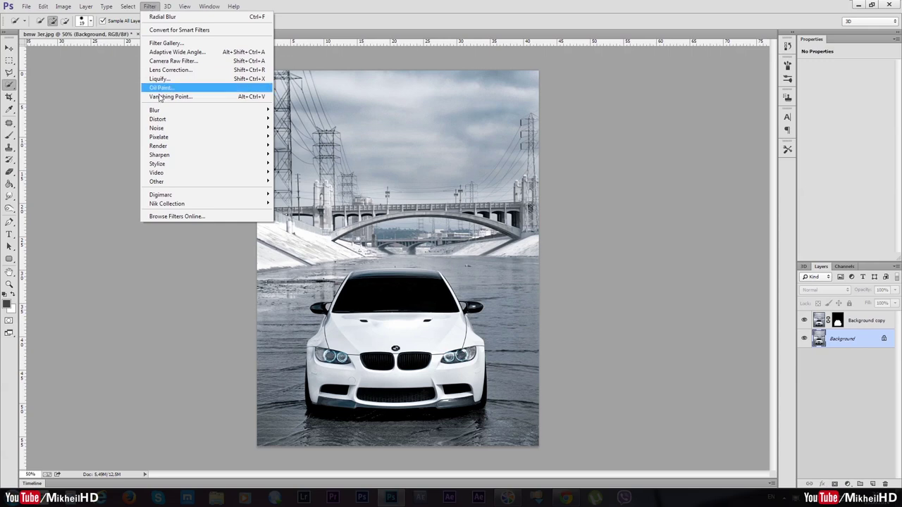
mouse_move(155, 110)
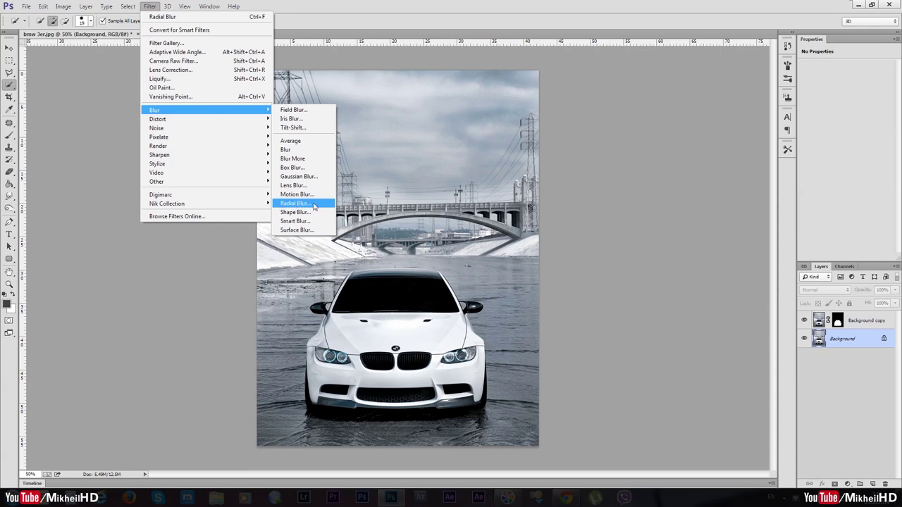
In Radial Blur, choose the Zoom method with Best quality
left_click(297, 205)
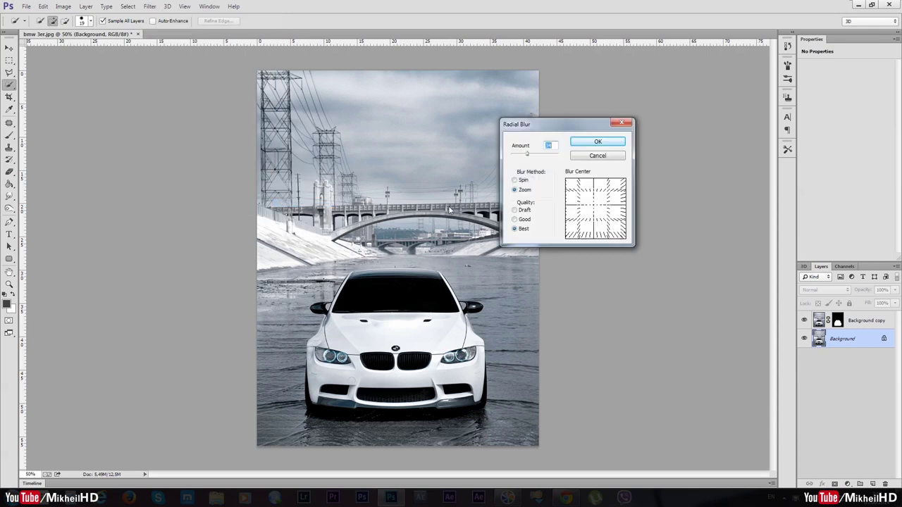
left_click_drag(563, 127, 628, 198)
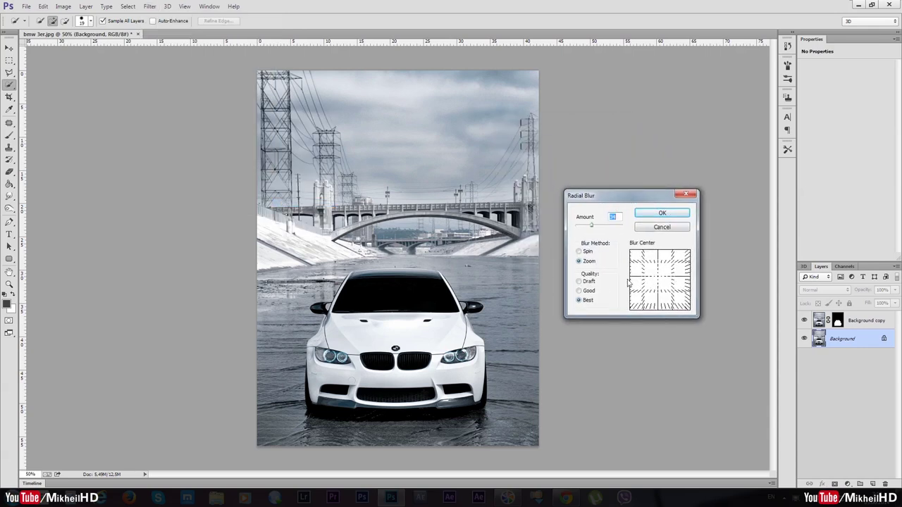
left_click(588, 253)
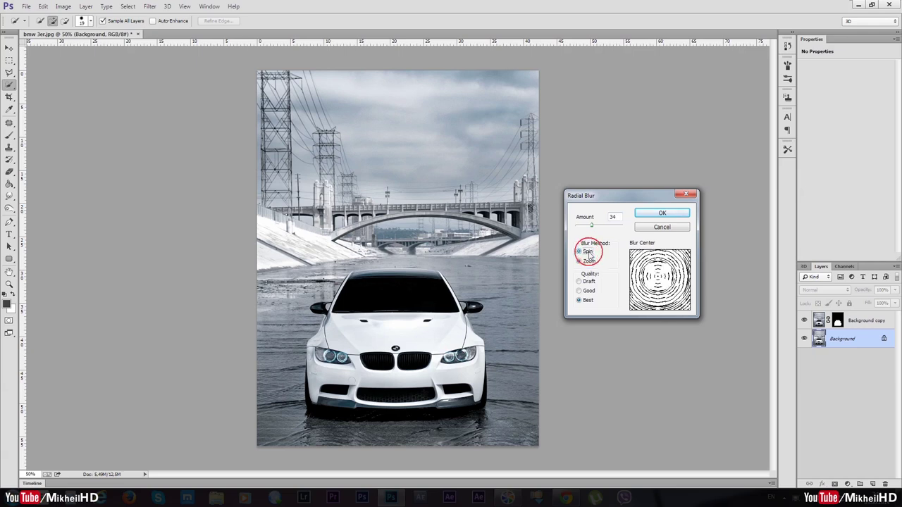
left_click(587, 291)
left_click(589, 281)
left_click(580, 262)
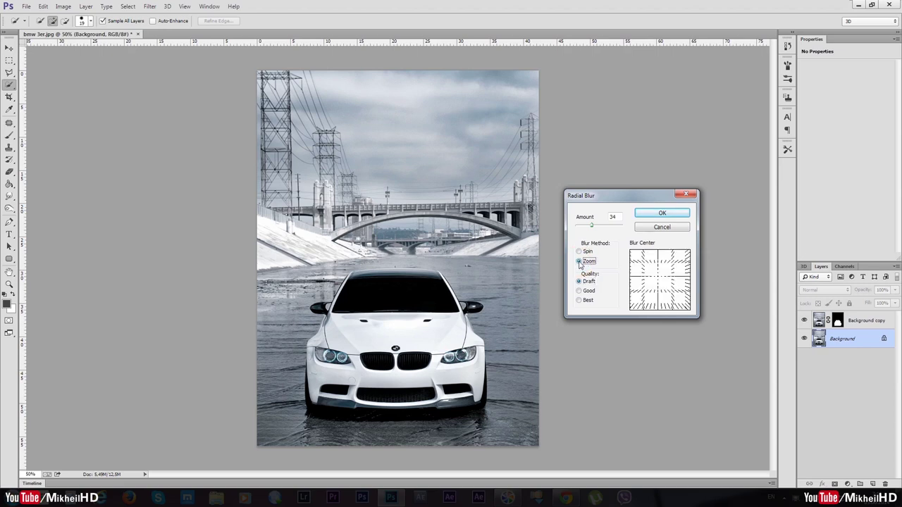
left_click(579, 301)
Centre the zoom blur on the car, set Amount to about 38, and apply it
left_click_drag(658, 281, 661, 276)
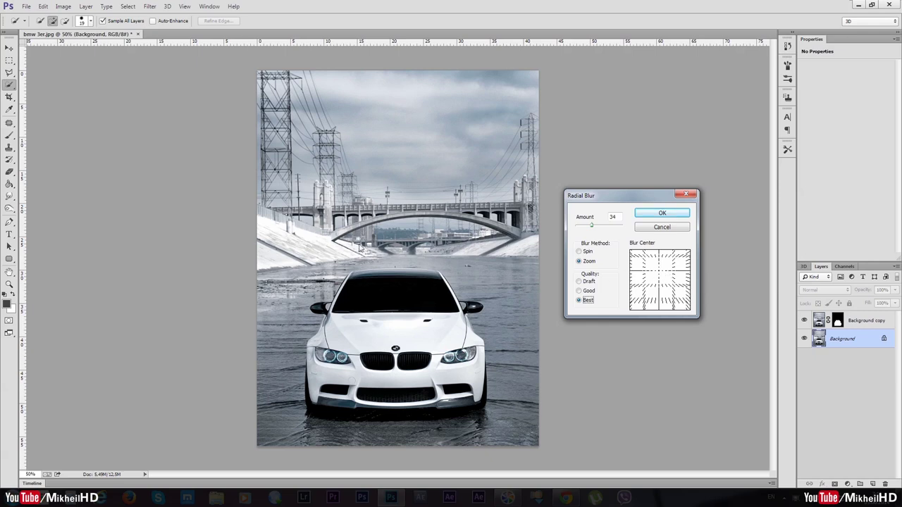
left_click_drag(659, 275, 661, 272)
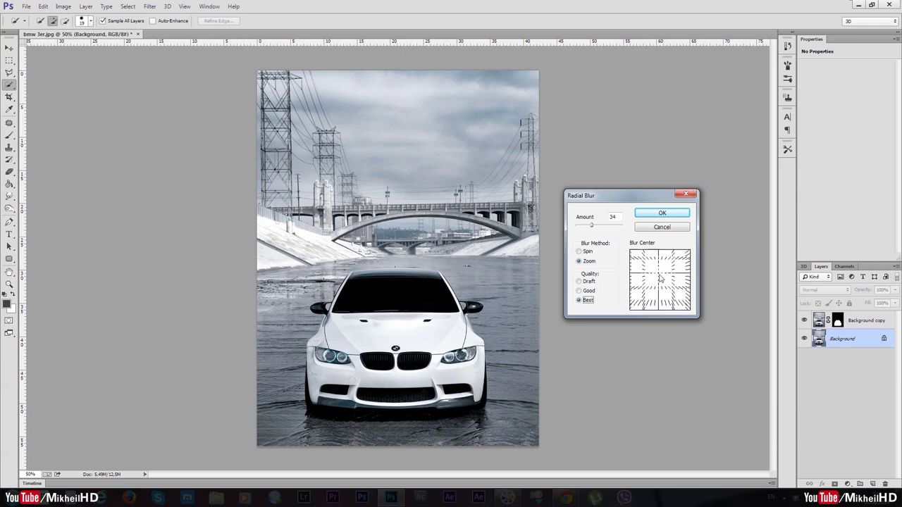
left_click_drag(661, 272, 660, 279)
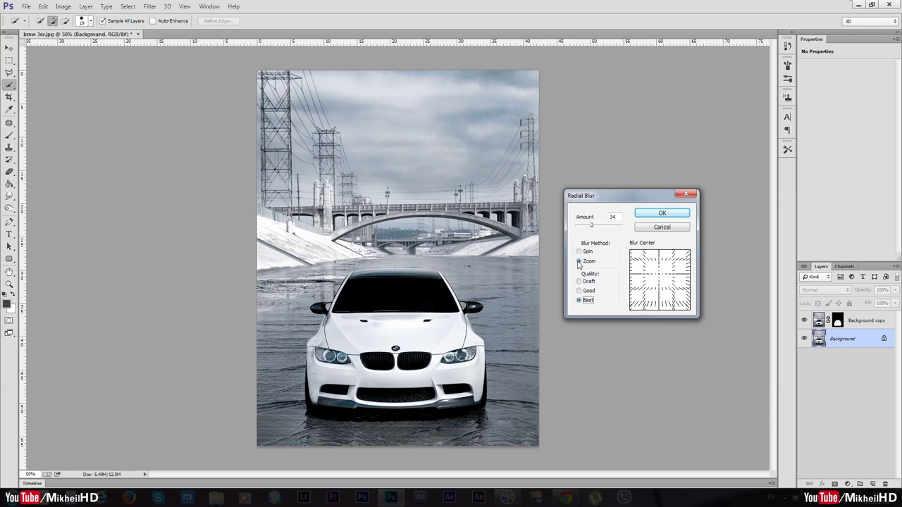
left_click_drag(660, 278, 662, 281)
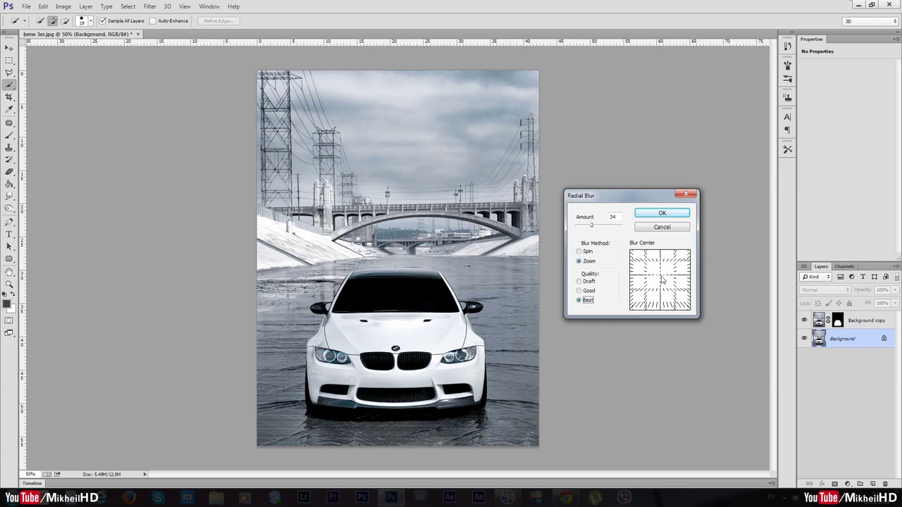
left_click(661, 279)
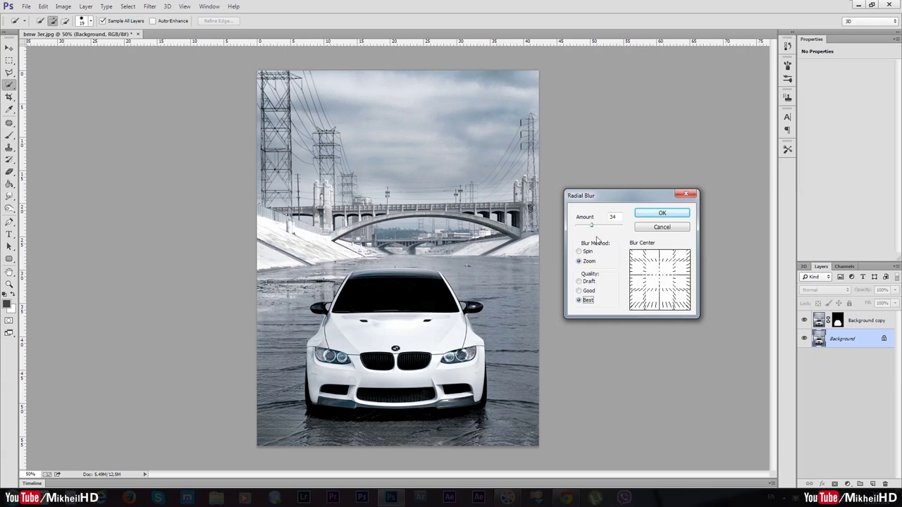
left_click_drag(592, 227, 586, 227)
left_click_drag(584, 225, 588, 225)
left_click_drag(588, 226, 601, 226)
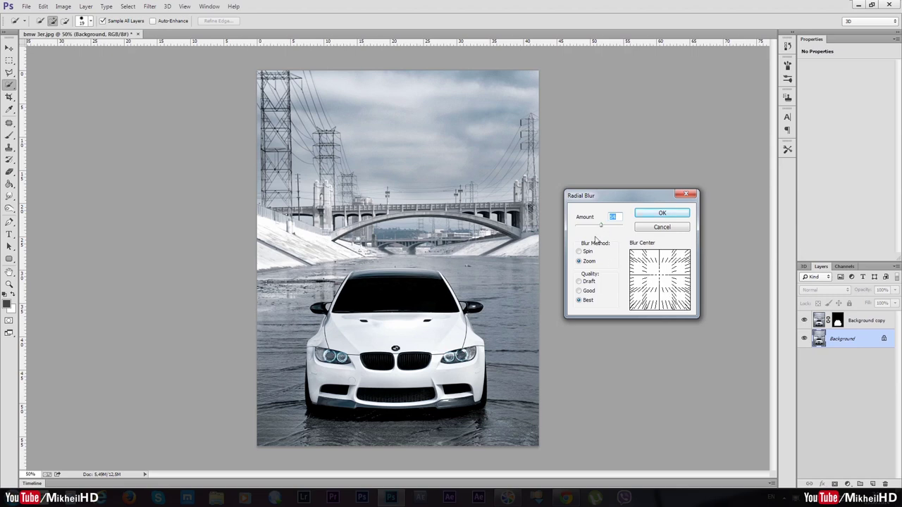
left_click_drag(601, 226, 595, 229)
left_click(662, 215)
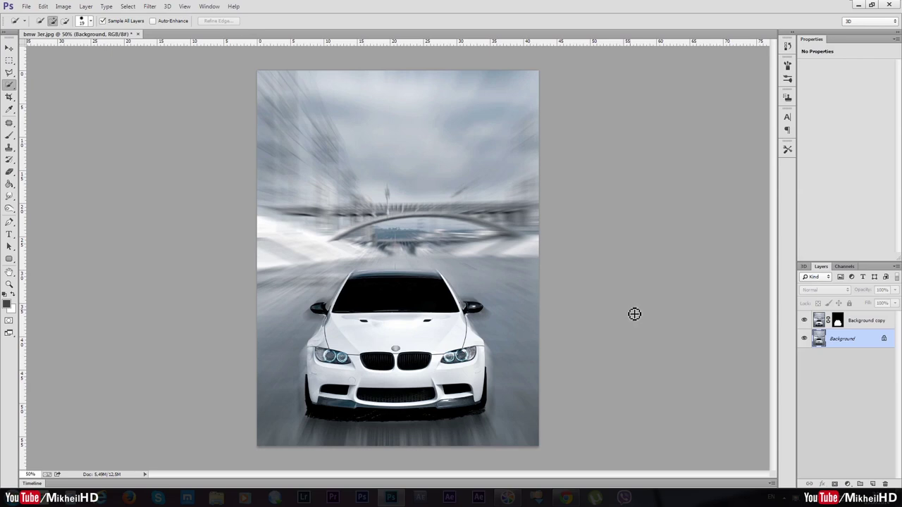
Undo with Ctrl+Z to compare the blurred image against the original
key("ctrl+z")
key("ctrl+z")
Revert to the Refine Edge history state, then try Radial Blur on the car layer and undo it
left_click(787, 45)
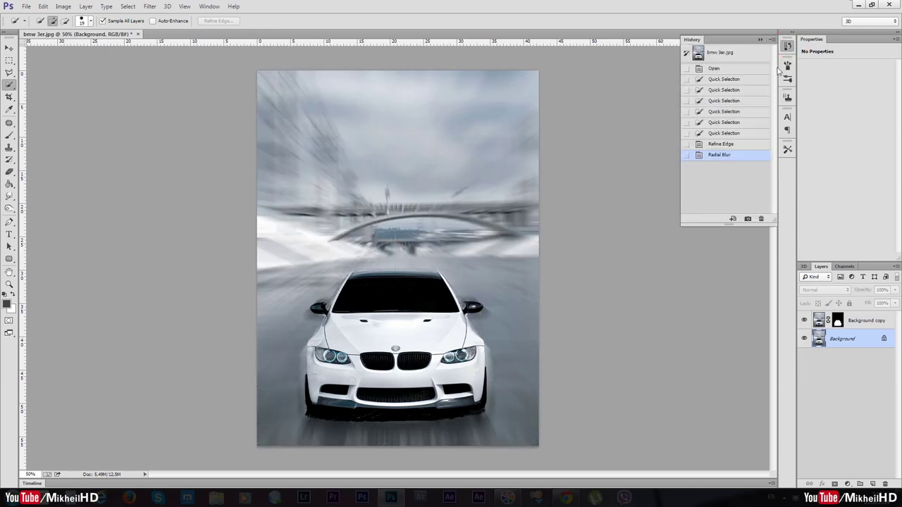
left_click(714, 145)
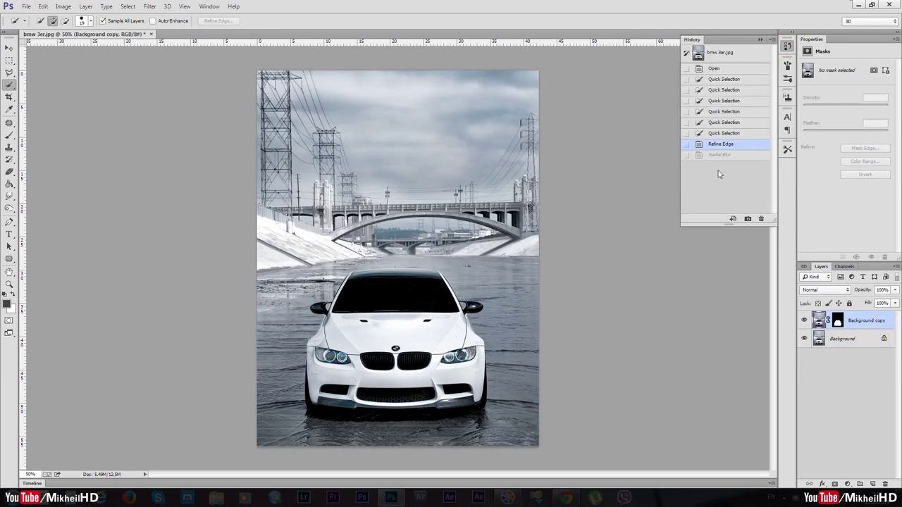
left_click(149, 7)
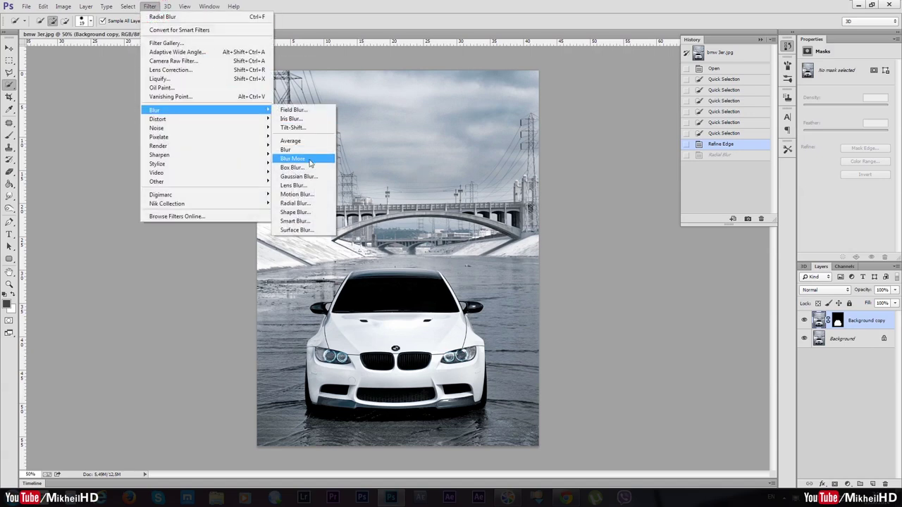
mouse_move(154, 110)
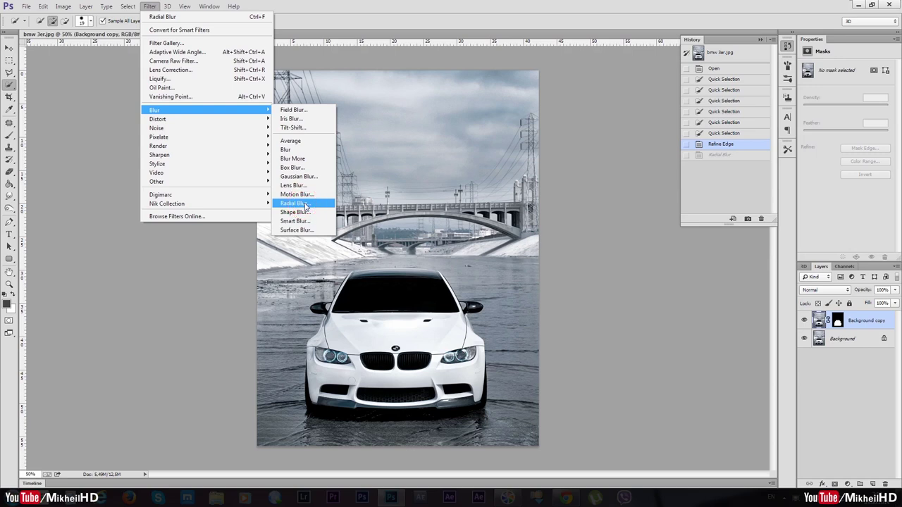
left_click(305, 203)
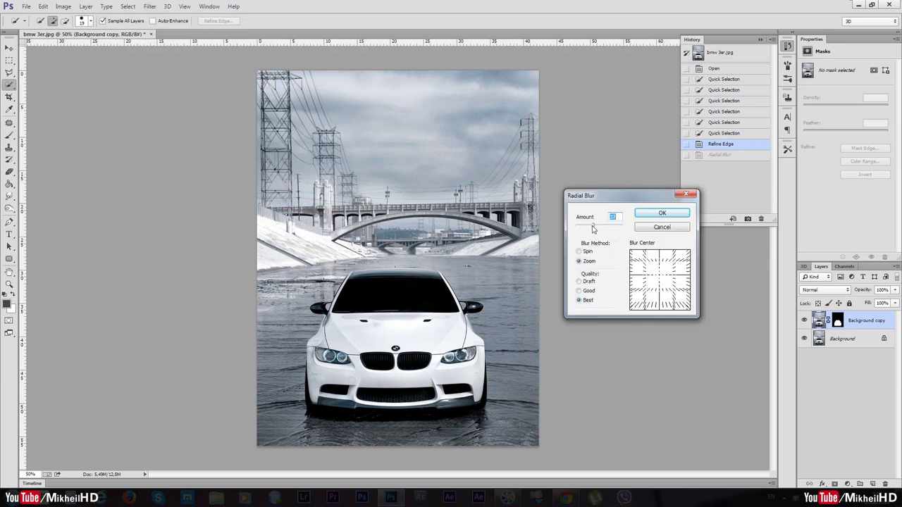
left_click_drag(593, 228, 589, 229)
left_click(669, 215)
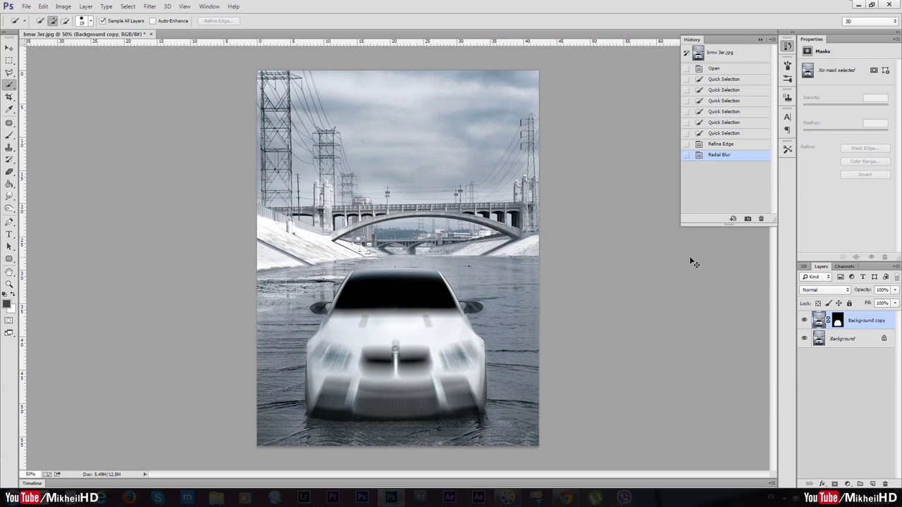
key("ctrl+z")
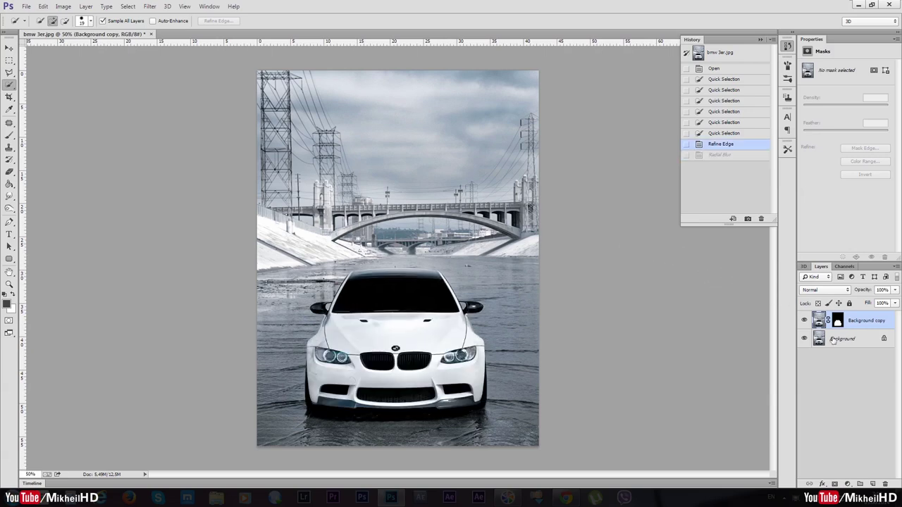
Reapply the zoom Radial Blur to the Background layer only, keeping the car copy sharp
left_click(851, 342)
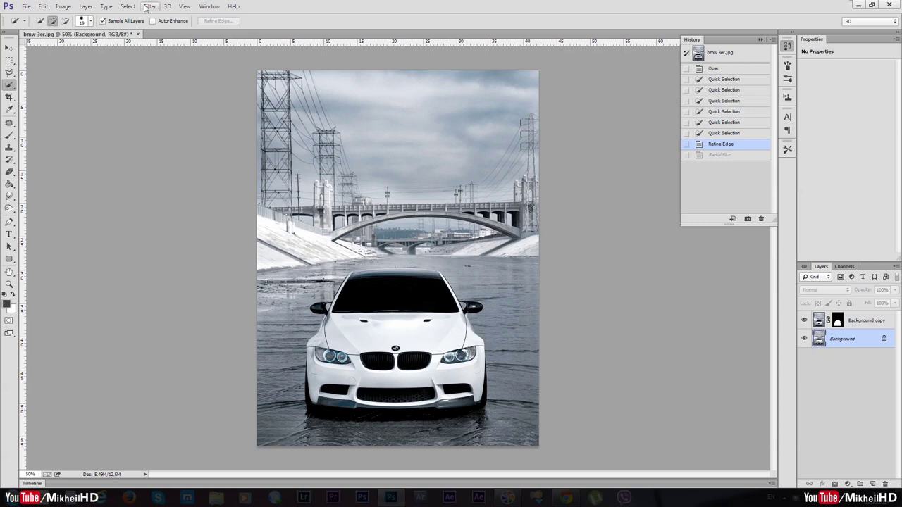
left_click(149, 6)
mouse_move(154, 110)
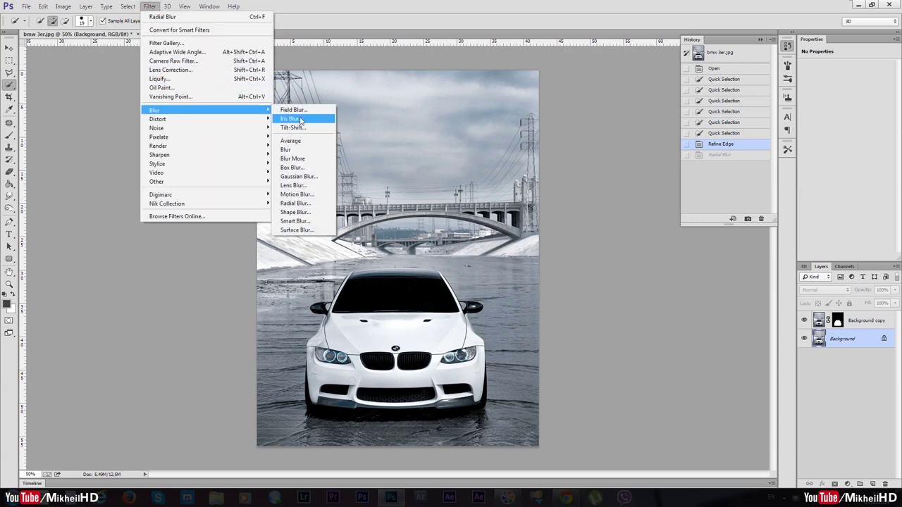
left_click(304, 204)
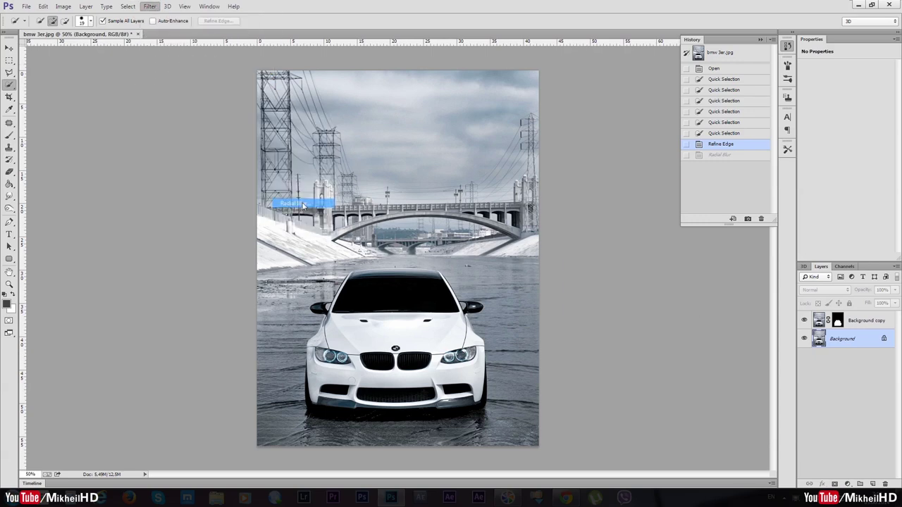
left_click(589, 226)
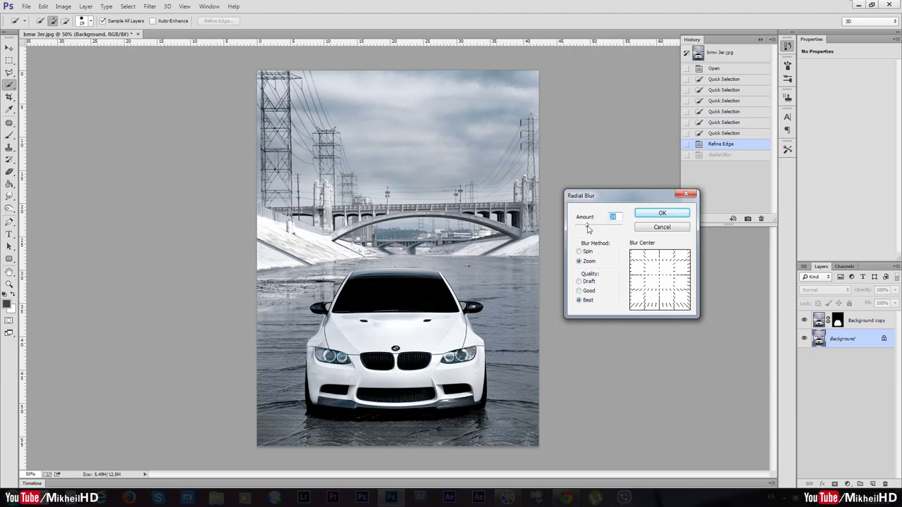
left_click(663, 212)
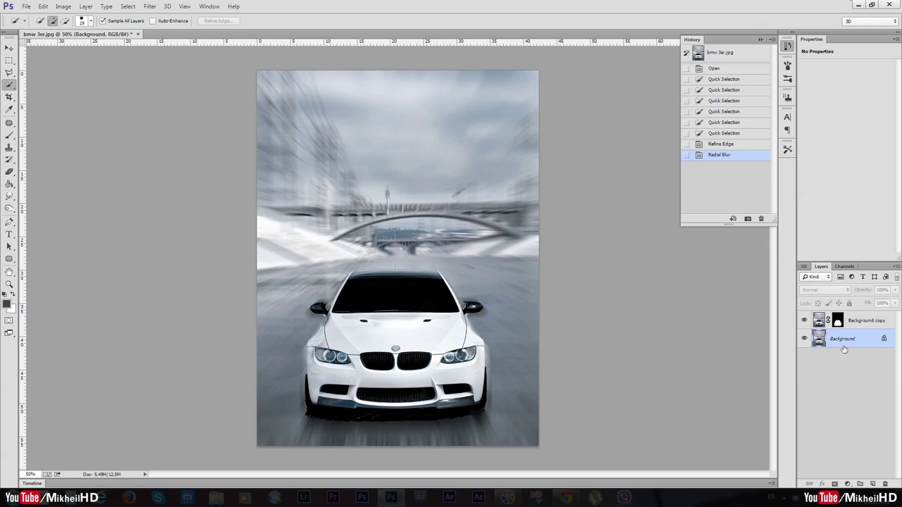
left_click(863, 324)
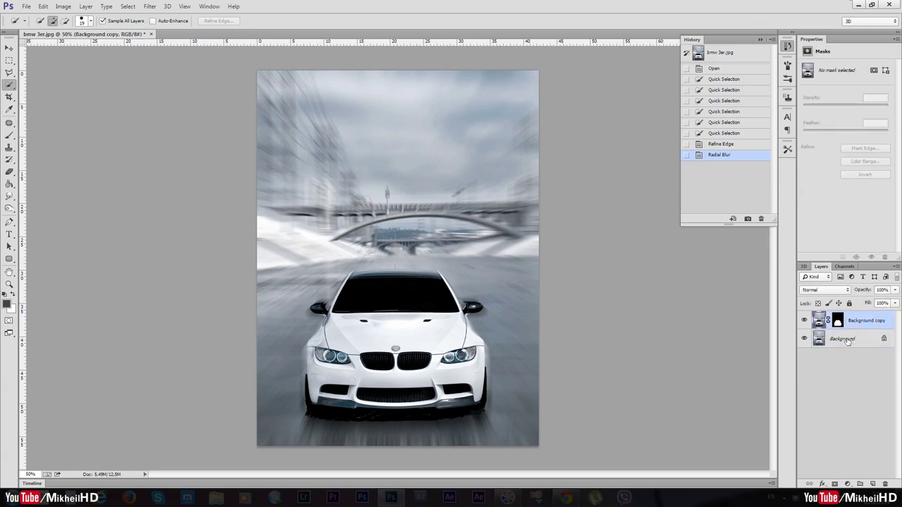
left_click(843, 340)
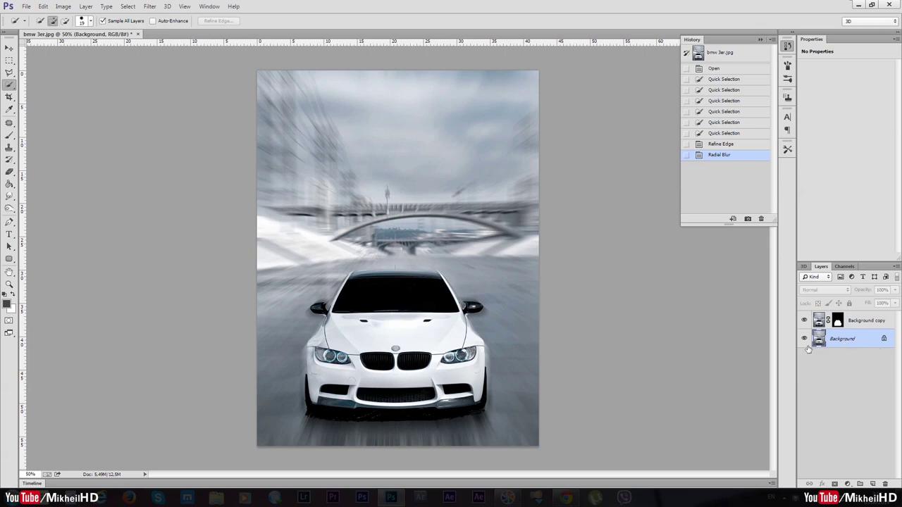
left_click(65, 6)
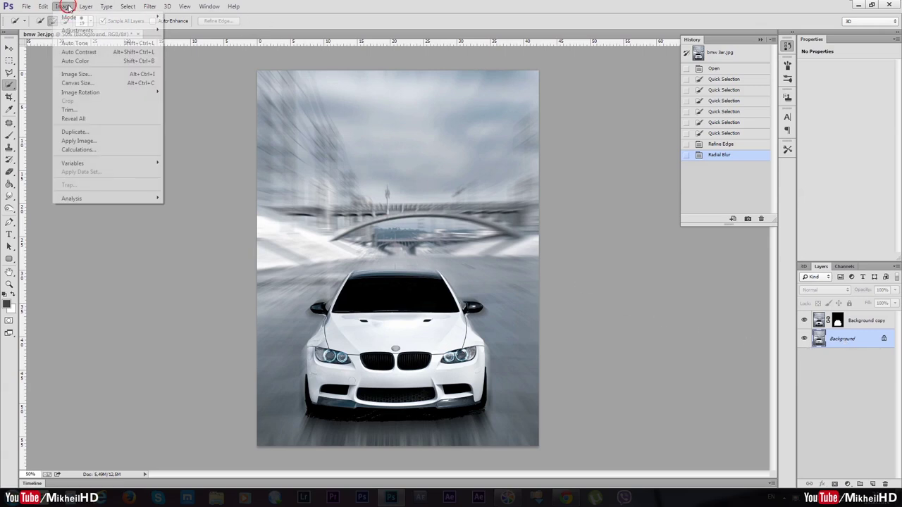
mouse_move(78, 31)
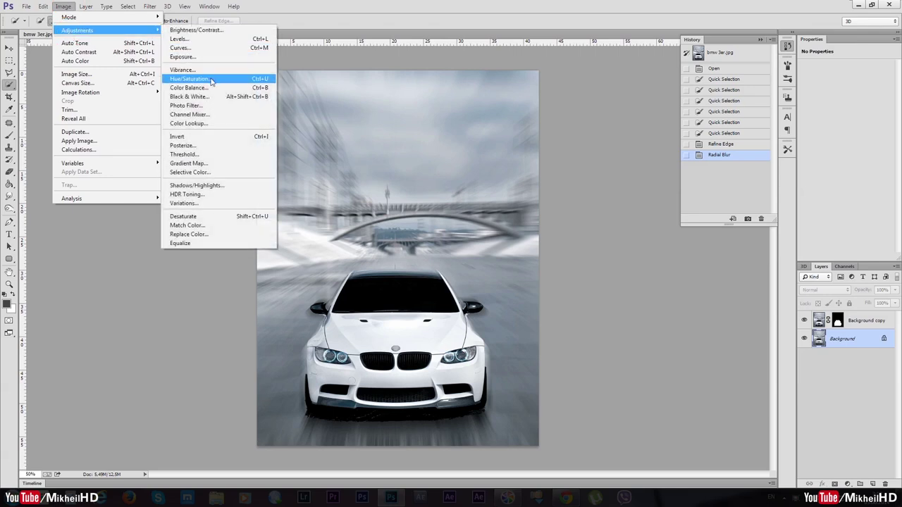
Raise the Background layer's saturation by +48 with Hue/Saturation
left_click(212, 82)
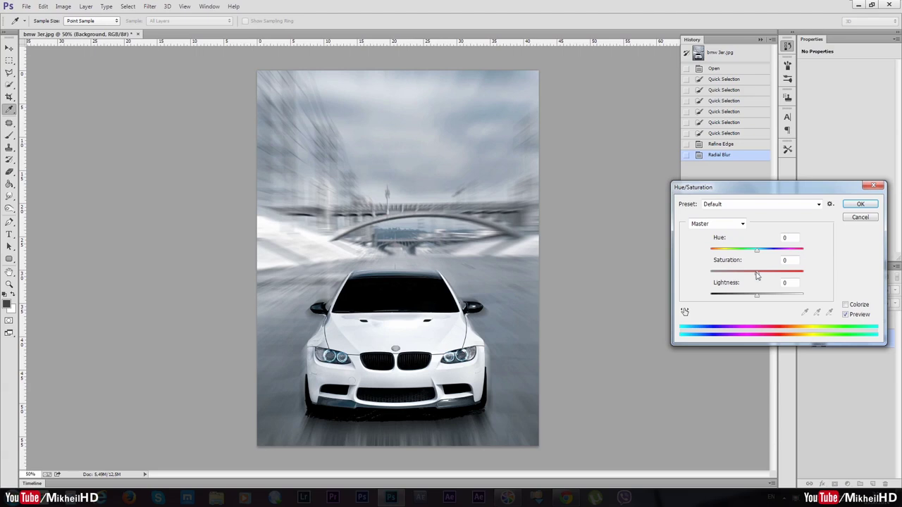
left_click_drag(757, 275, 784, 283)
left_click(860, 204)
Raise the Background copy car layer's saturation to +60 with Hue/Saturation
left_click(817, 321)
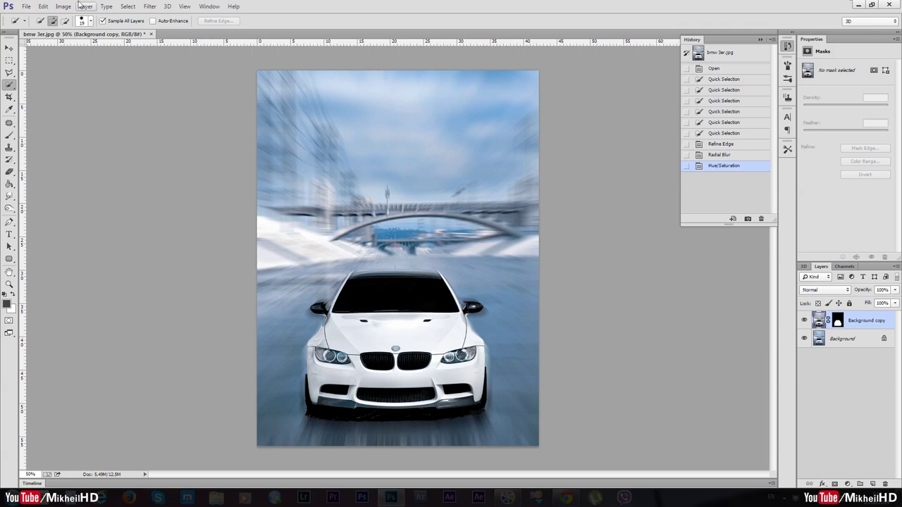
left_click(63, 7)
mouse_move(77, 30)
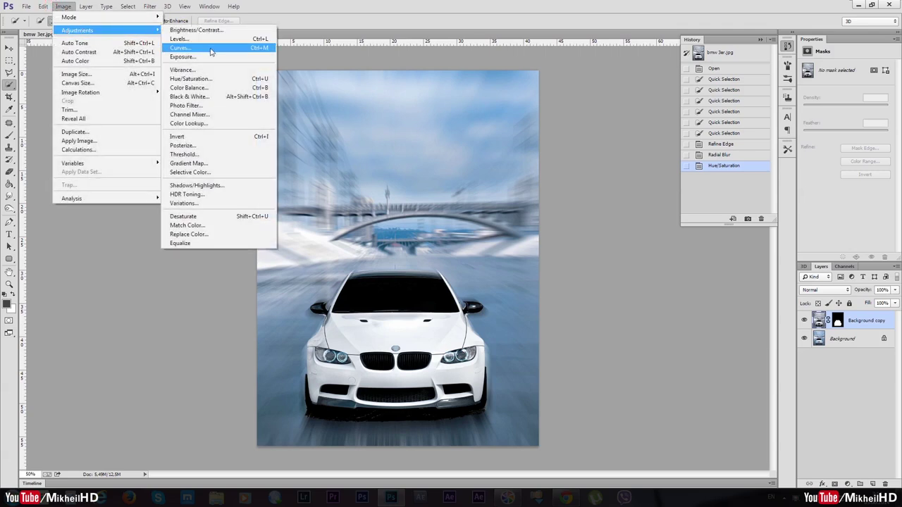
left_click(224, 79)
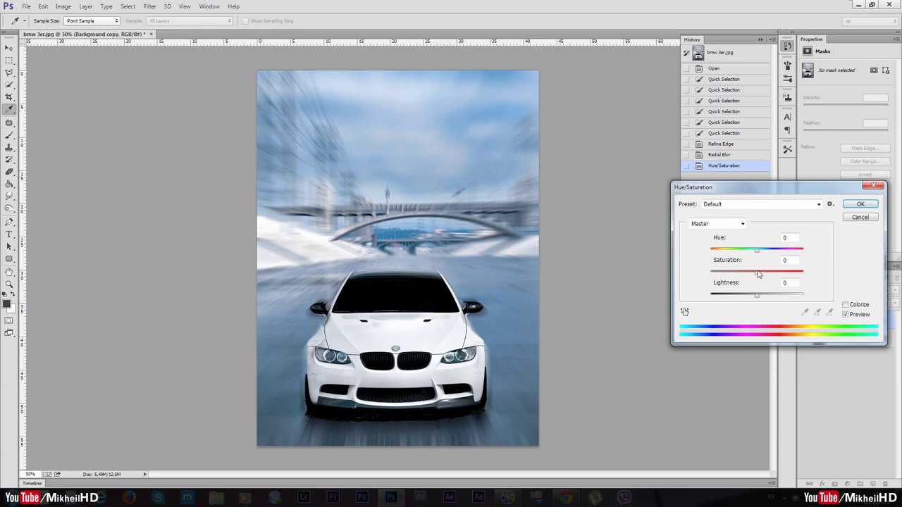
left_click_drag(758, 274, 795, 276)
left_click_drag(789, 277, 786, 278)
left_click(860, 205)
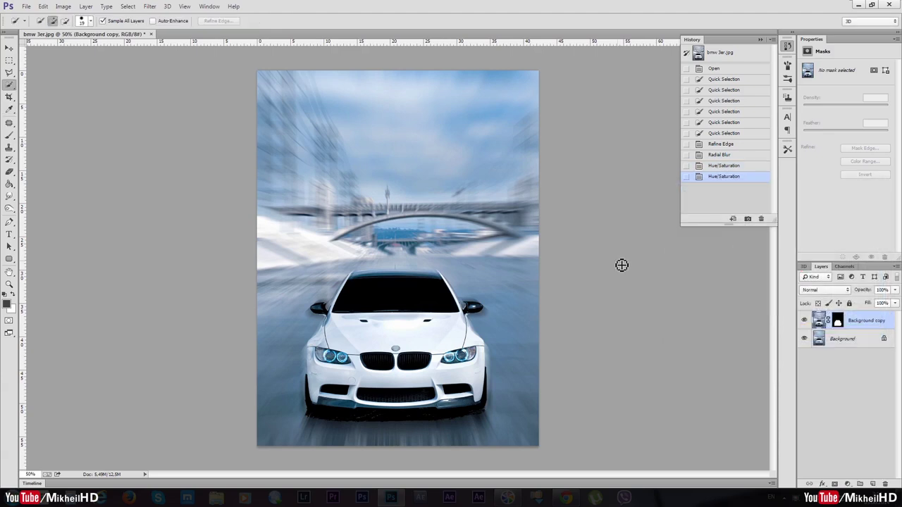